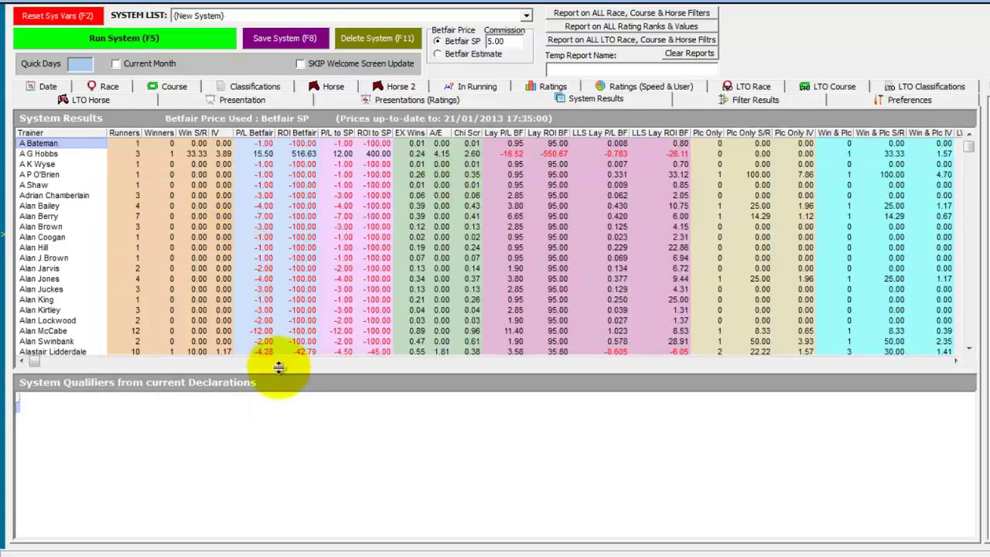
- Enlarge the trainer results table and sort trainers by winners, led by 11 winners from 29 runners
drag(276, 373, 283, 479)
click(159, 133)
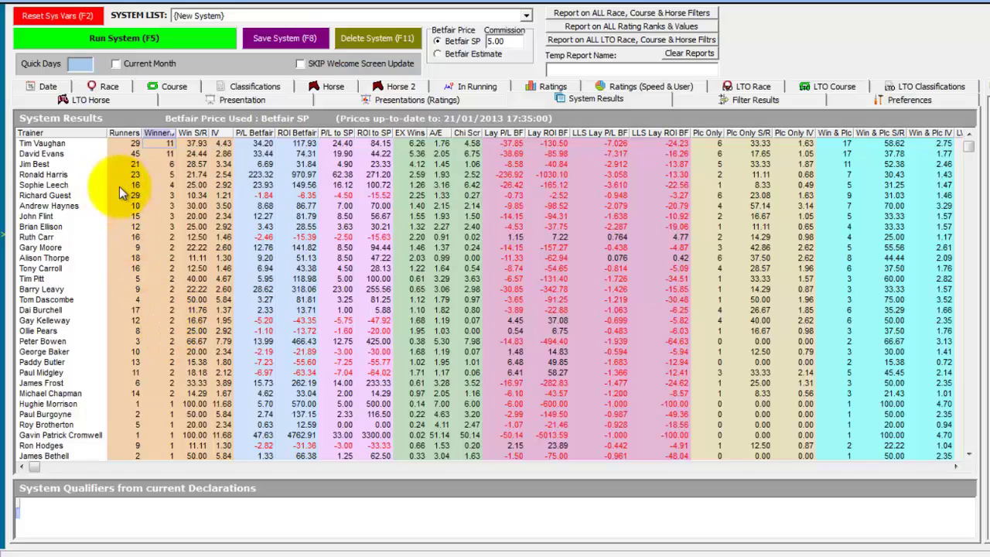
- Drill into the second-ranked trainer's qualifying races and open the context menu on the last row, Zing Wing
click(64, 154)
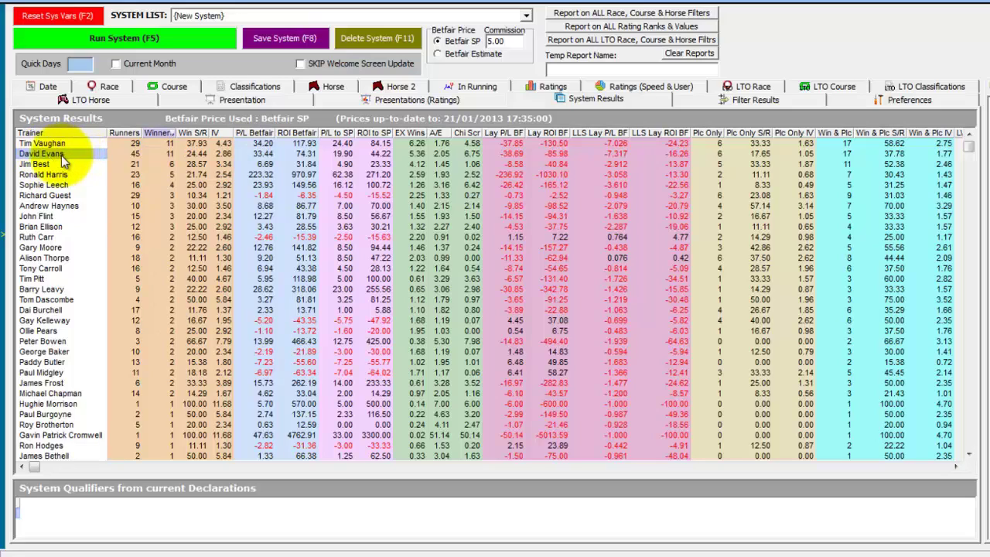
double_click(61, 155)
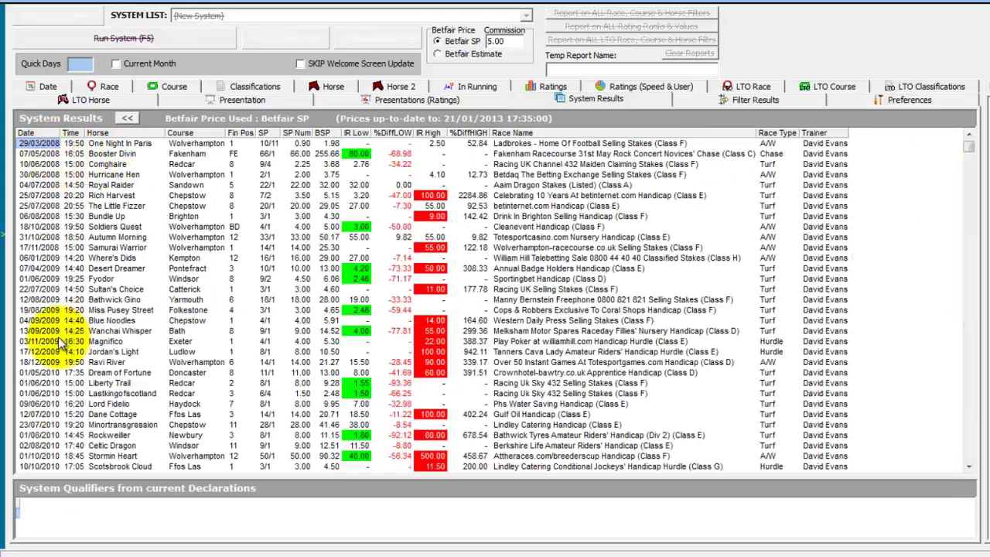
drag(968, 149, 971, 523)
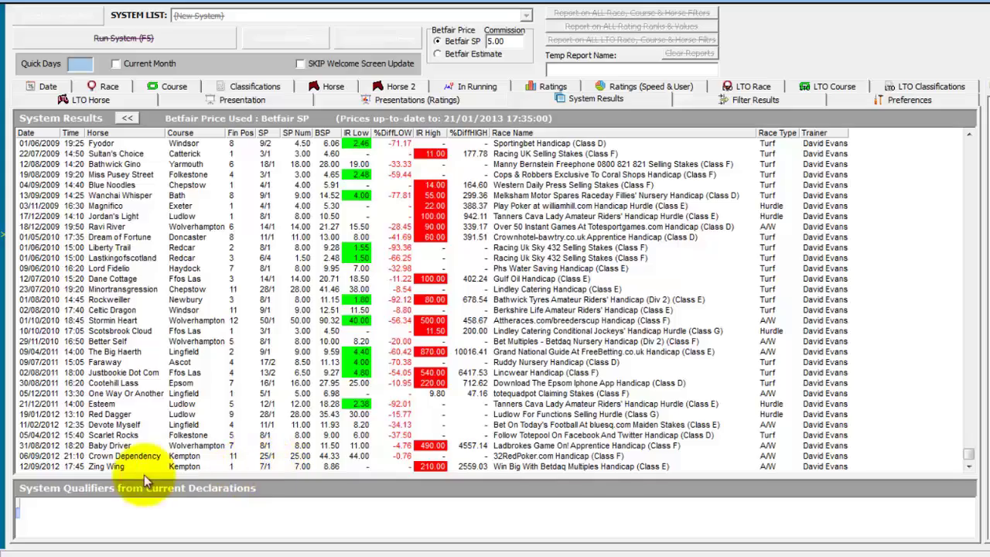
click(113, 467)
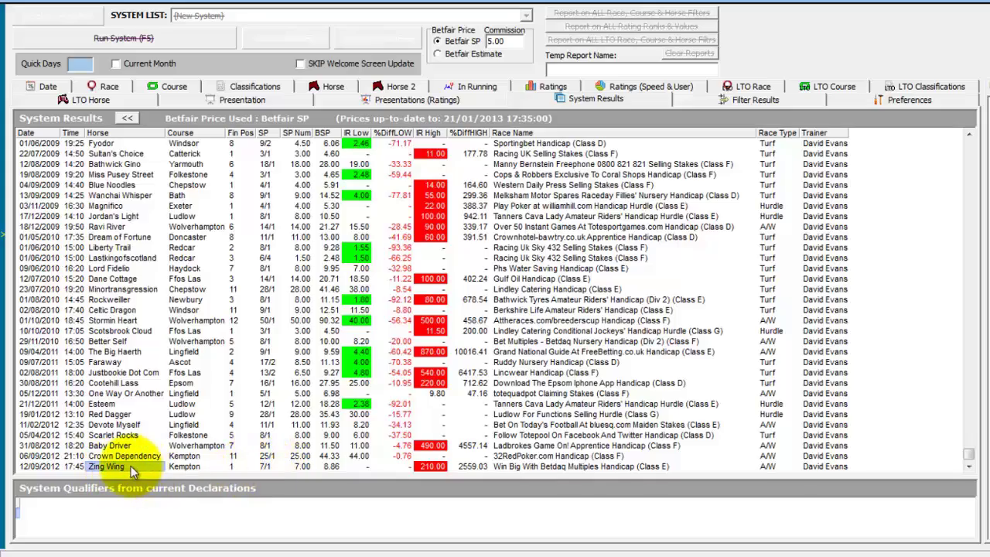
right_click(131, 465)
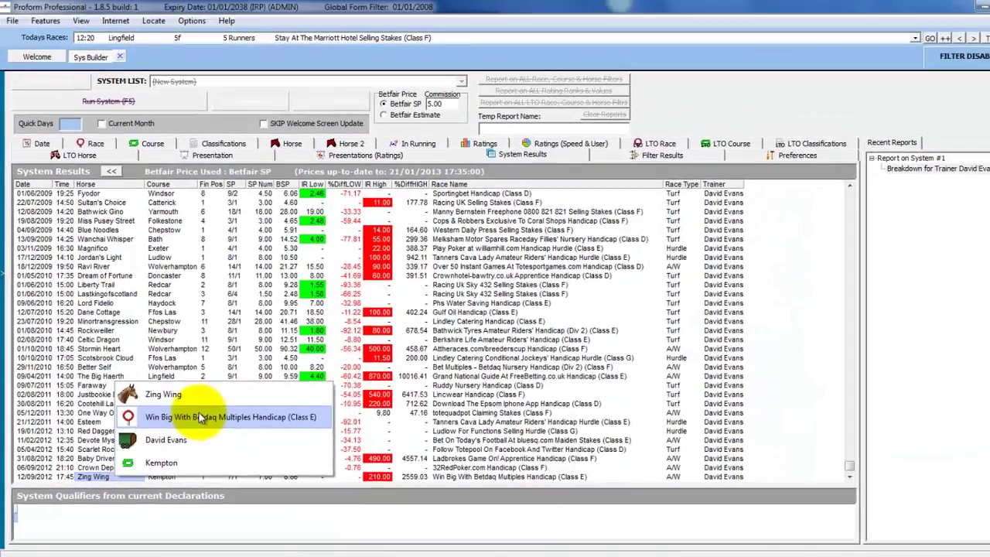
- View Zing Wing's Horse Form table, latest run 17/10/2012, then go back to the system builder
click(185, 394)
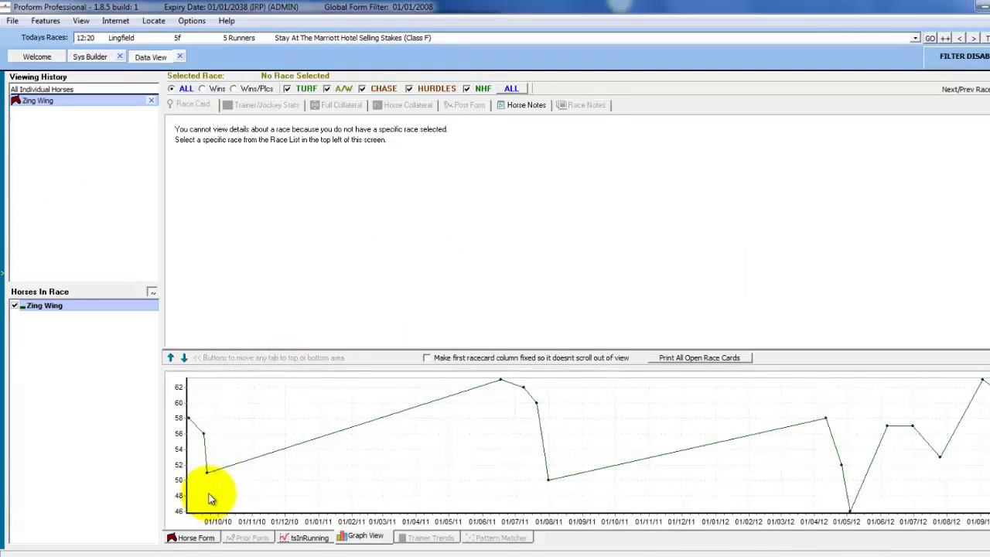
click(194, 539)
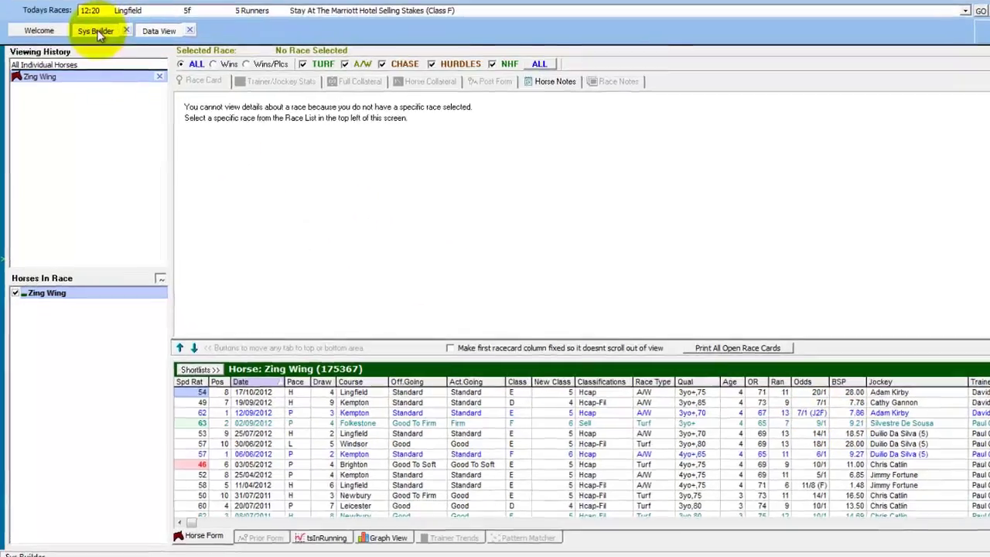
click(93, 57)
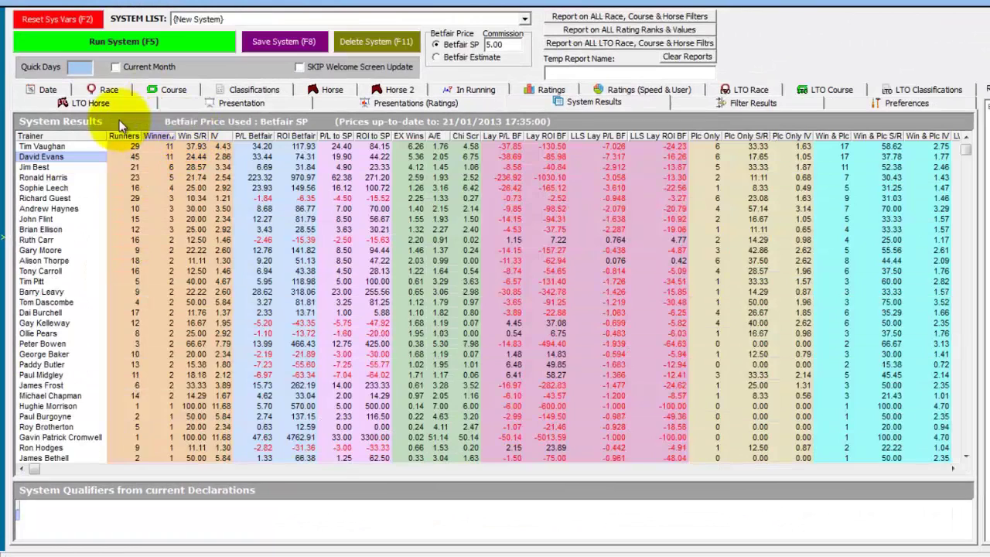
- Switch the last-time-out classification filter from Selling to Claiming, rerun the system and sort by Winners
click(386, 88)
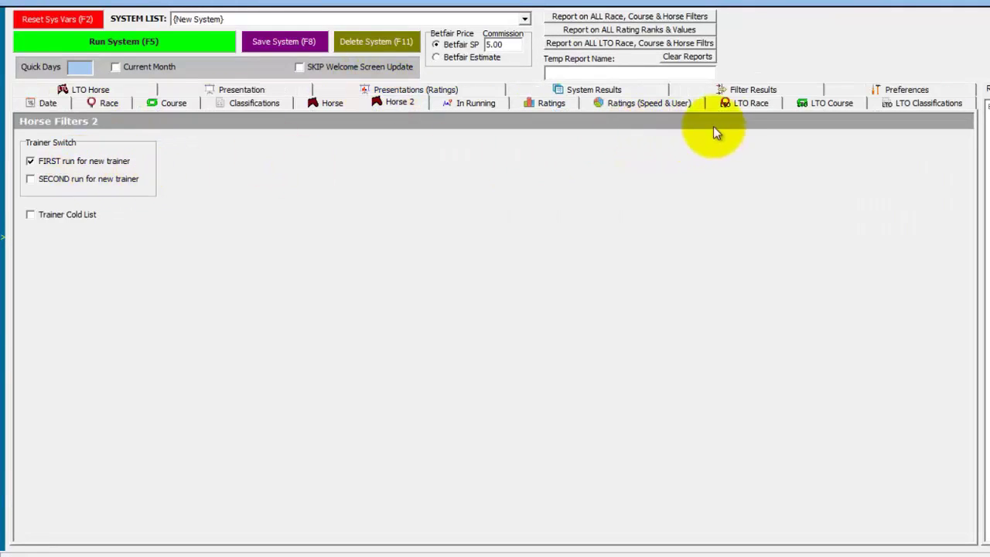
click(900, 103)
click(45, 181)
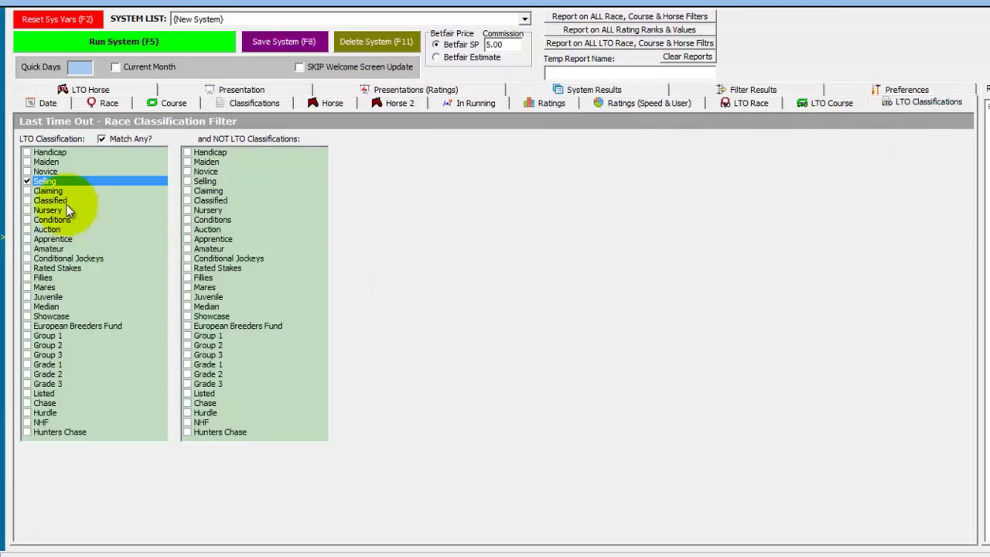
click(27, 181)
click(28, 190)
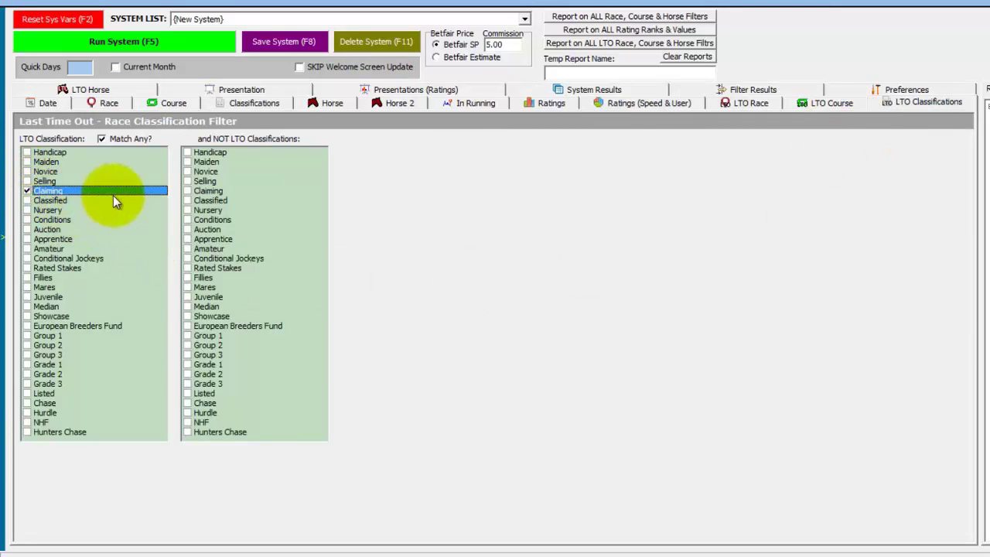
click(182, 46)
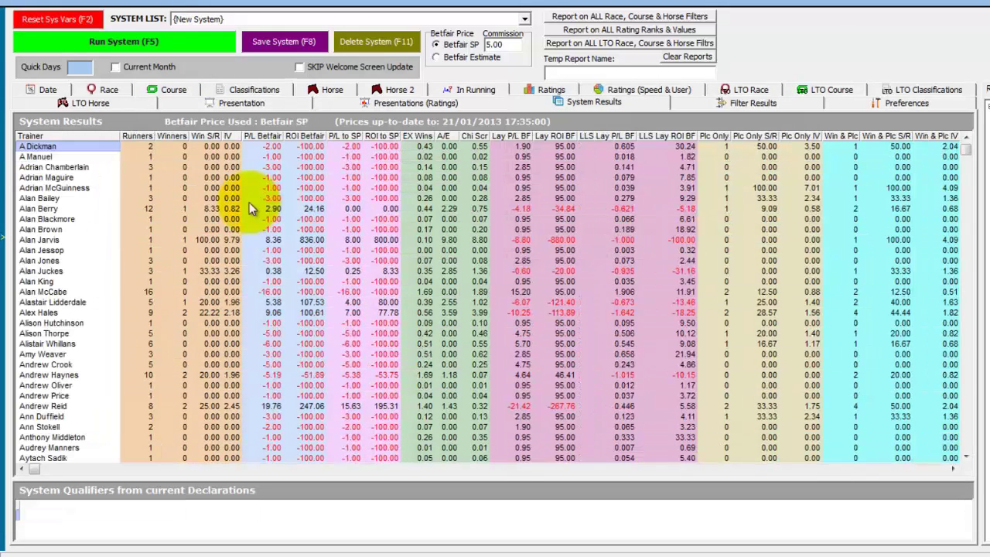
click(173, 136)
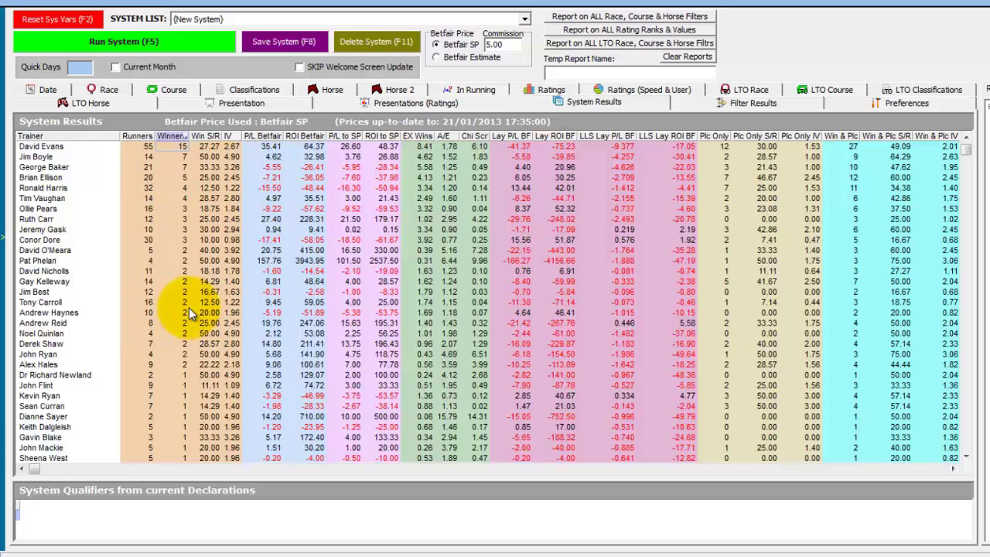
- Drill into the top trainer's qualifying races and open the context menu on the Queen Aggie row
double_click(61, 146)
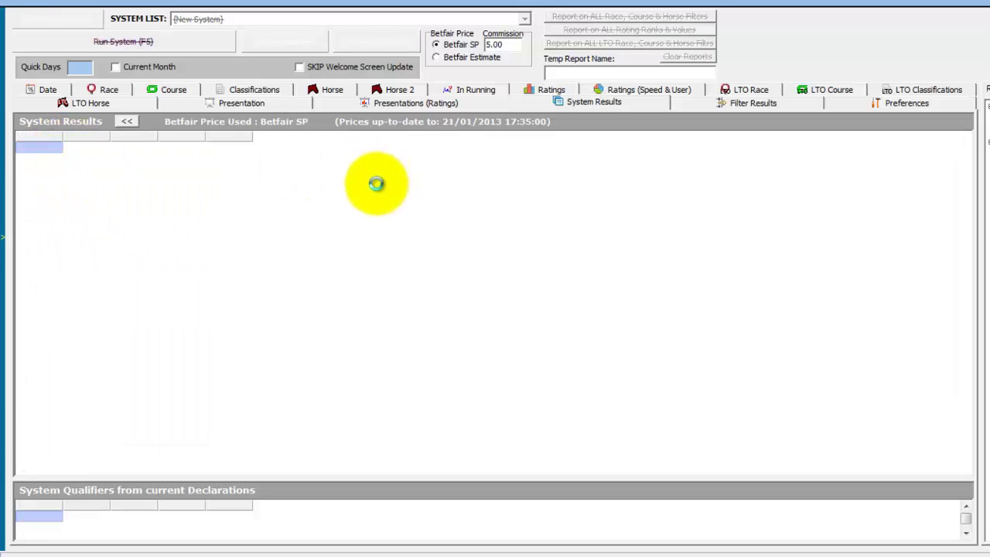
drag(966, 150, 968, 469)
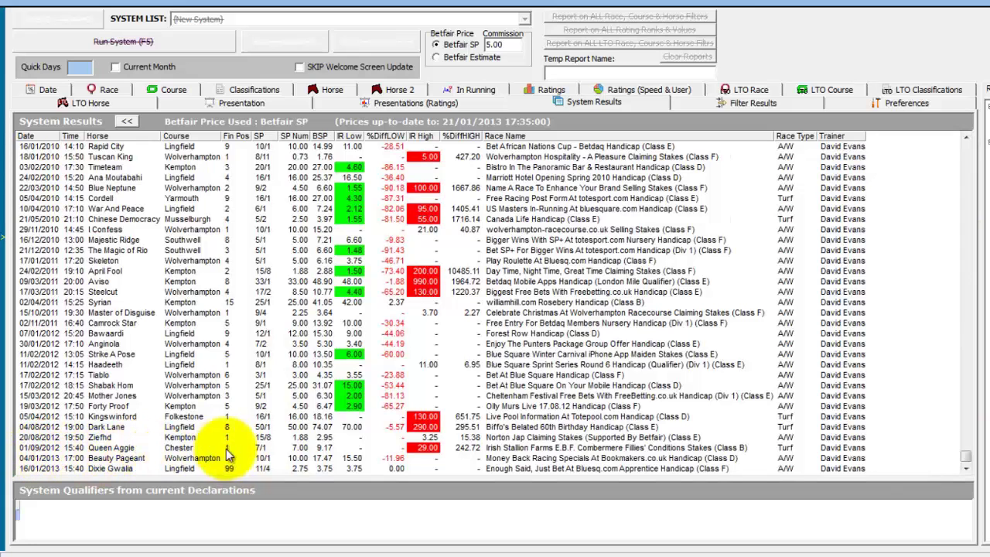
right_click(123, 452)
- View Queen Aggie's Horse Form, then return to the trainer summary of 15 winners from 55 runners
click(135, 523)
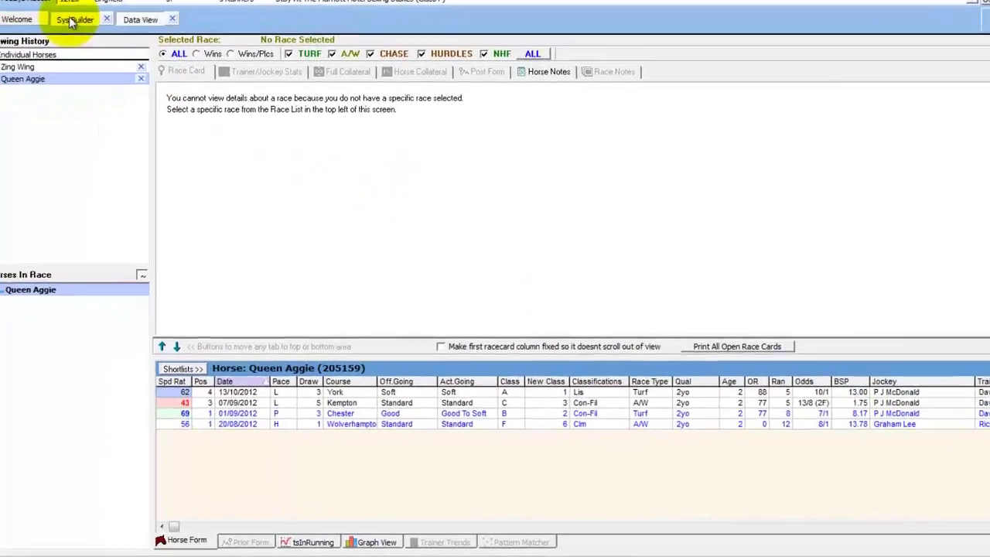
click(35, 54)
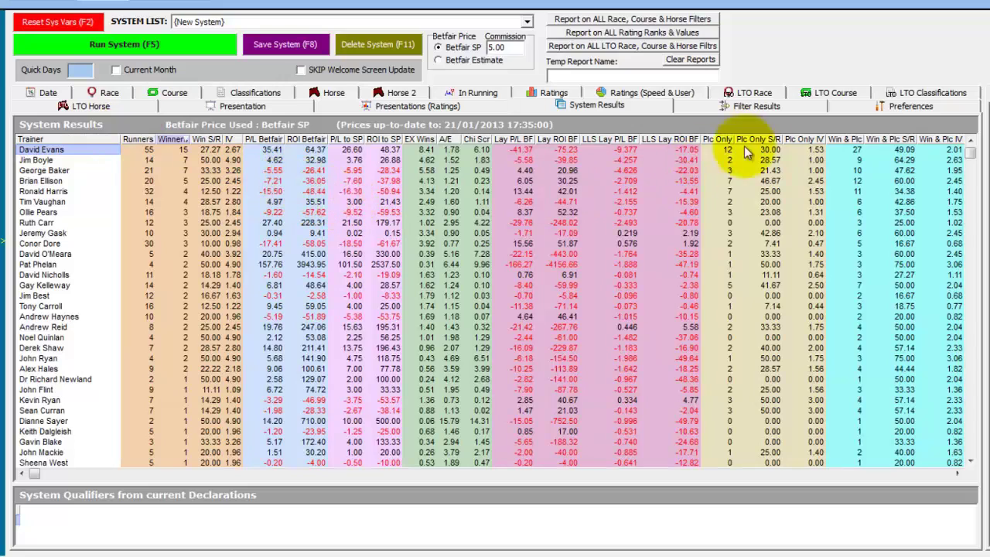
- Select all last-time-out classifications with Select All, then show the LTO Race filter page
click(920, 92)
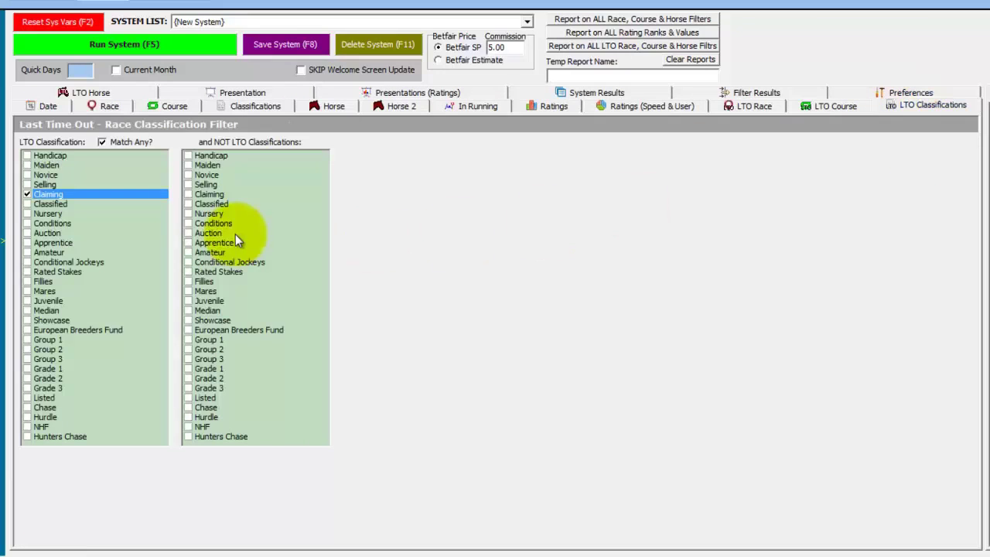
right_click(94, 172)
click(155, 182)
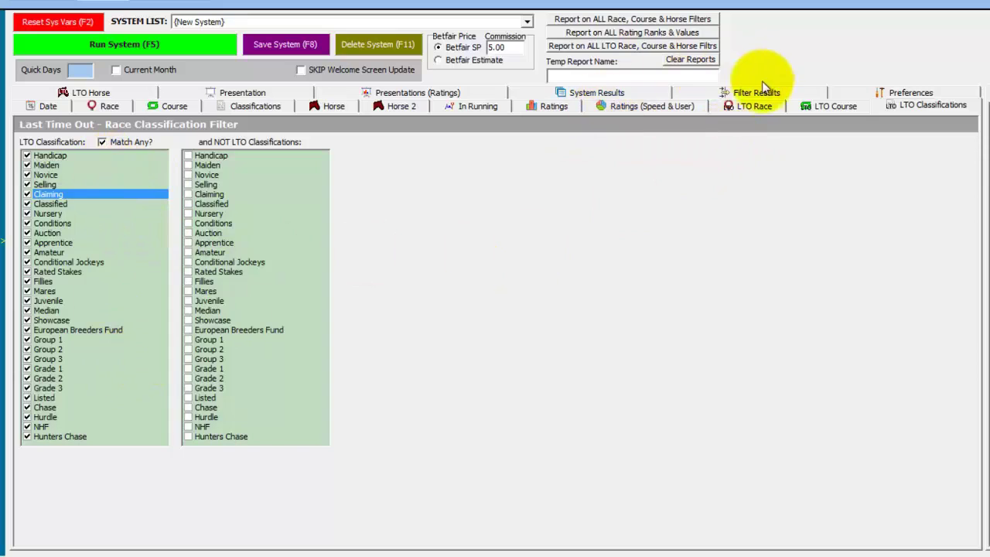
click(744, 107)
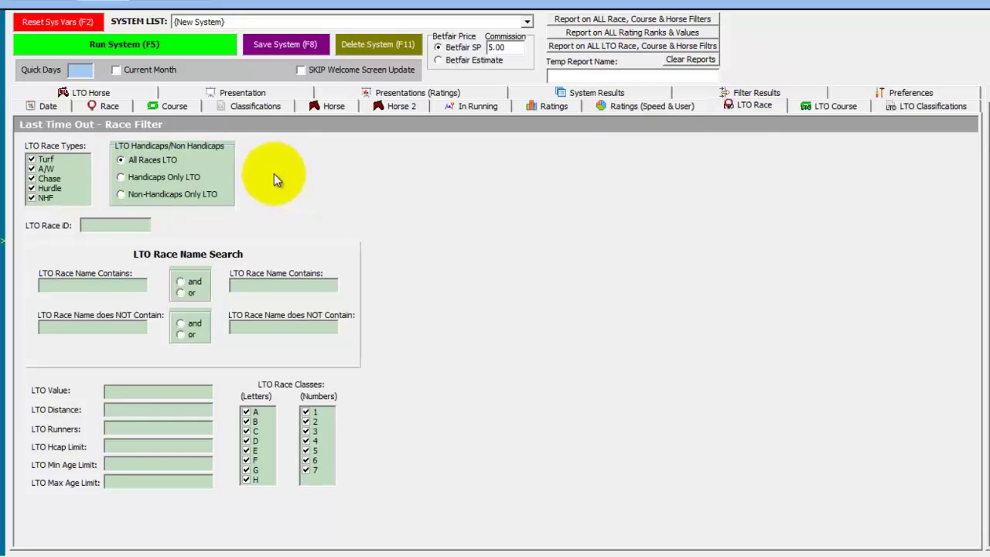
- Set LTO Race to Non-Handicaps Only and Race to Handicaps Only, confirm Horse 2, and rerun
click(148, 194)
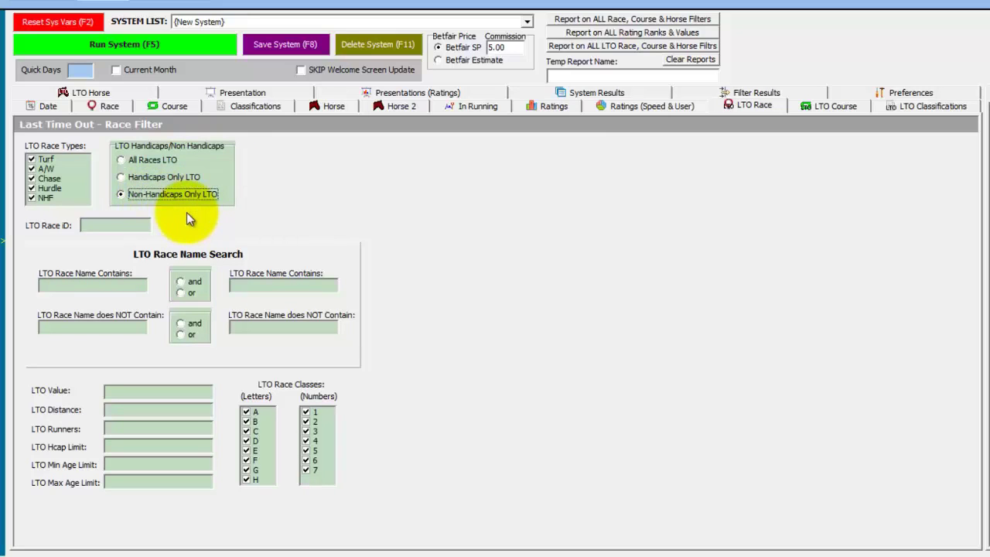
click(108, 108)
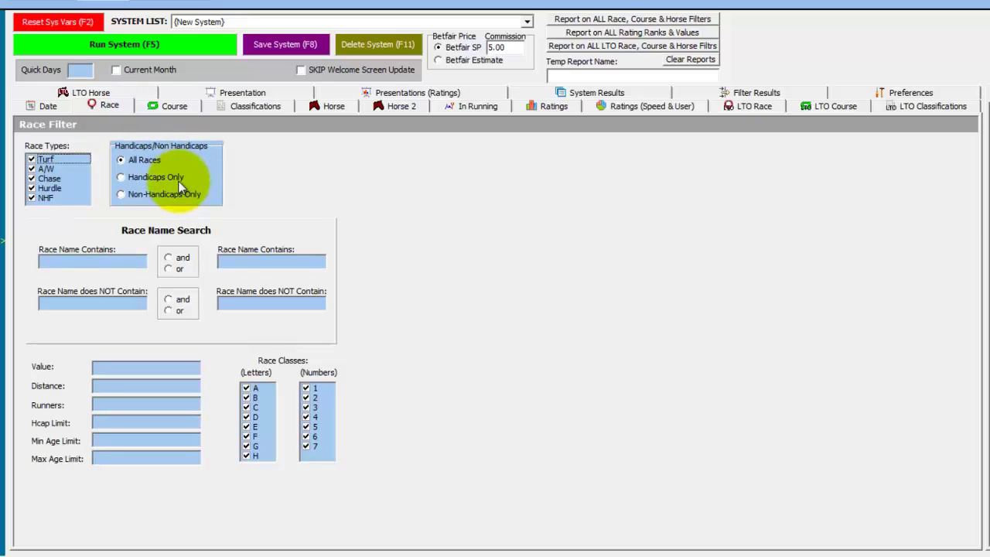
click(148, 178)
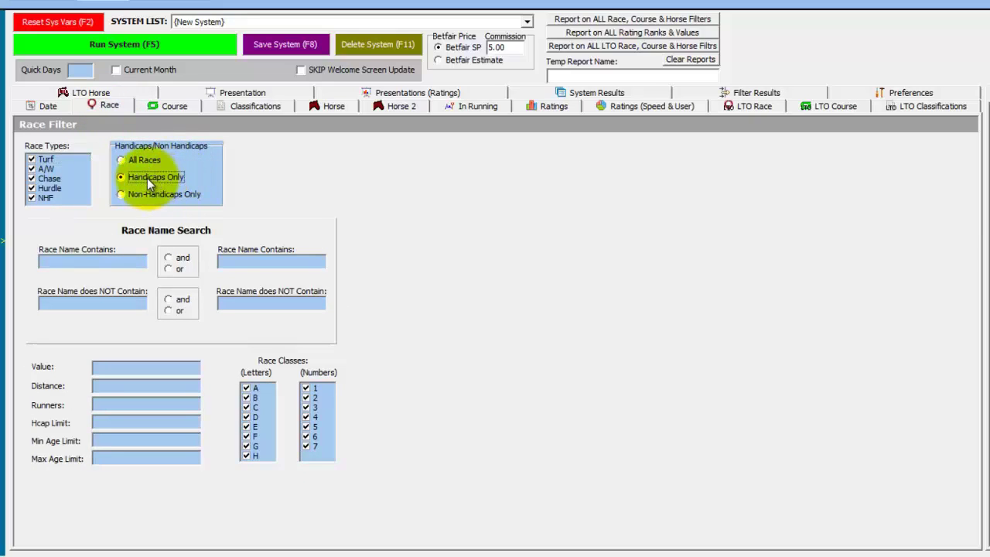
click(388, 105)
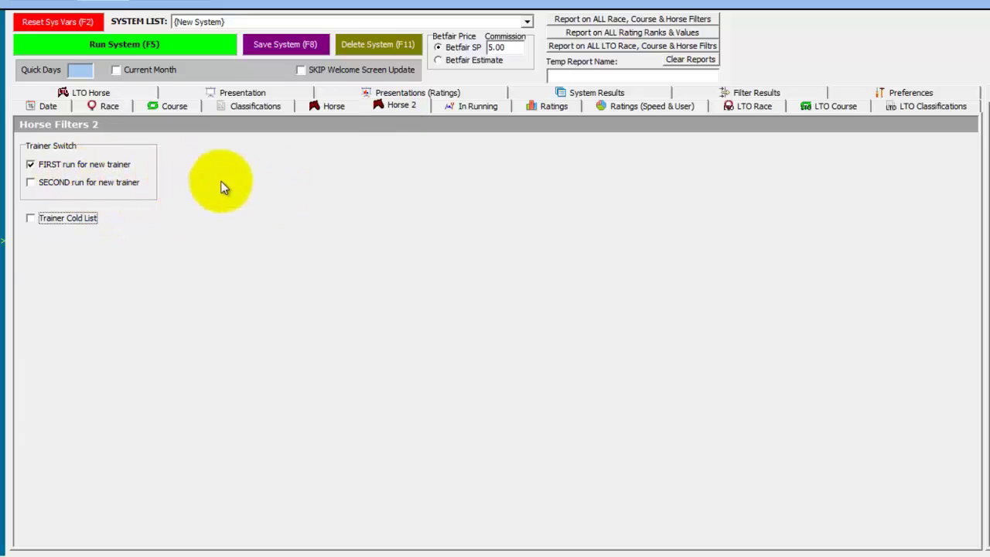
click(151, 47)
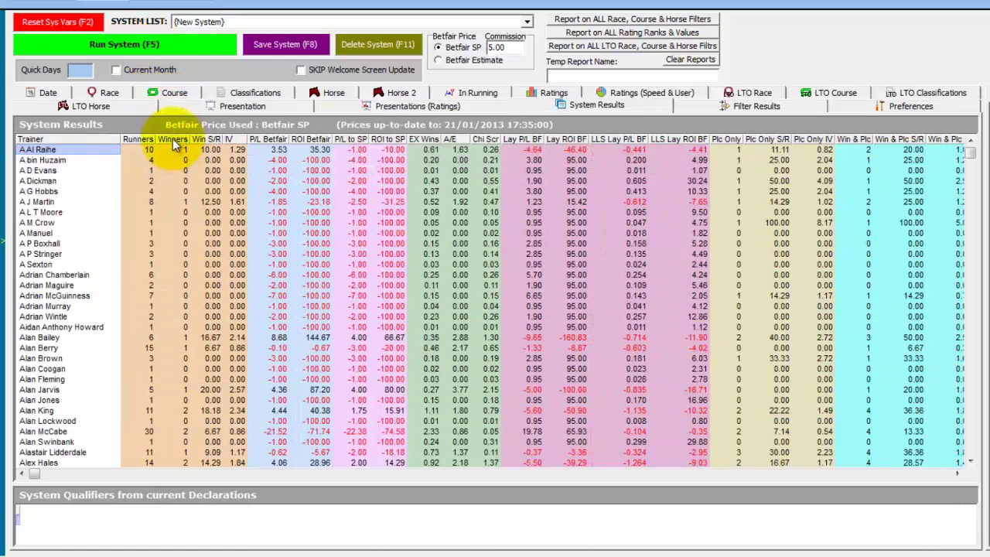
- Sort the rerun trainer results by the Winners column, highest first
click(173, 141)
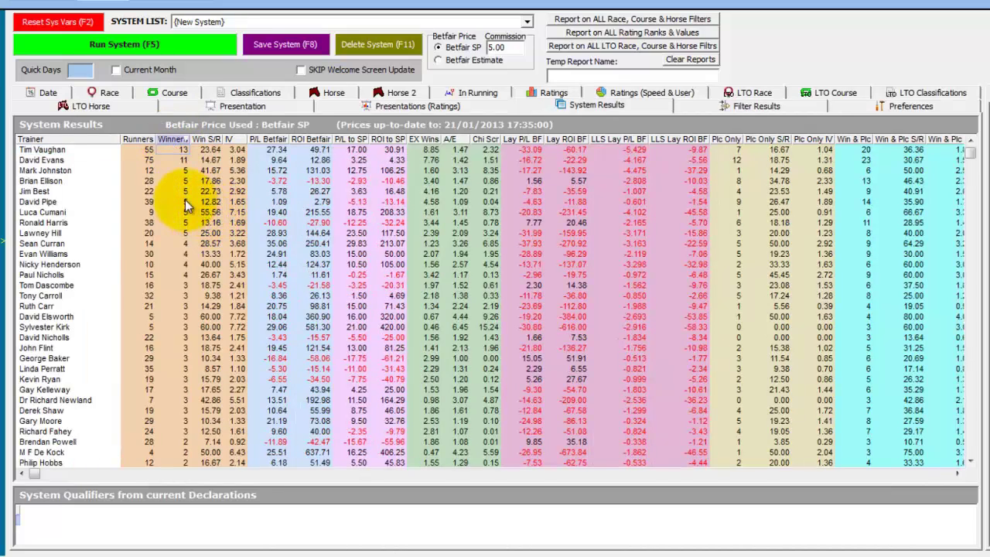
double_click(61, 151)
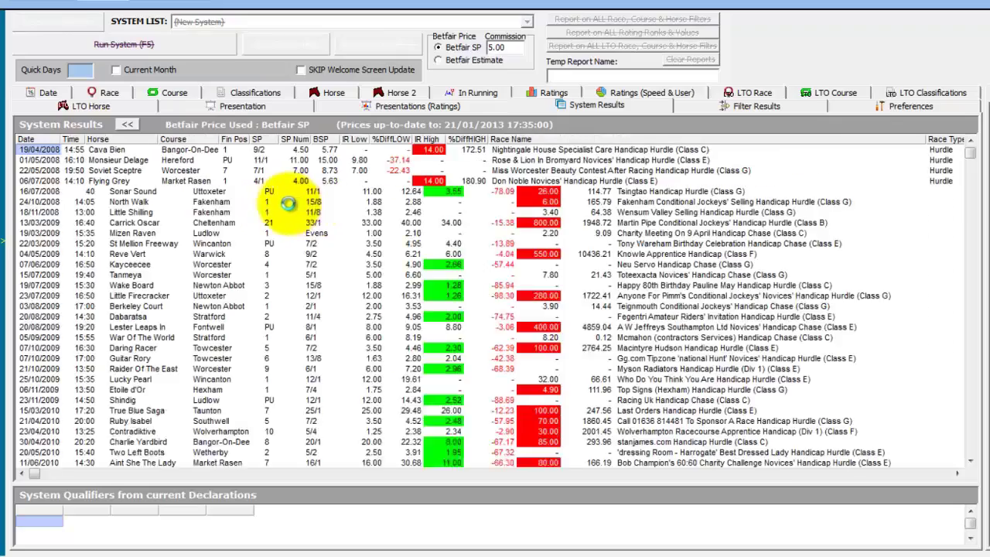
drag(969, 150, 978, 464)
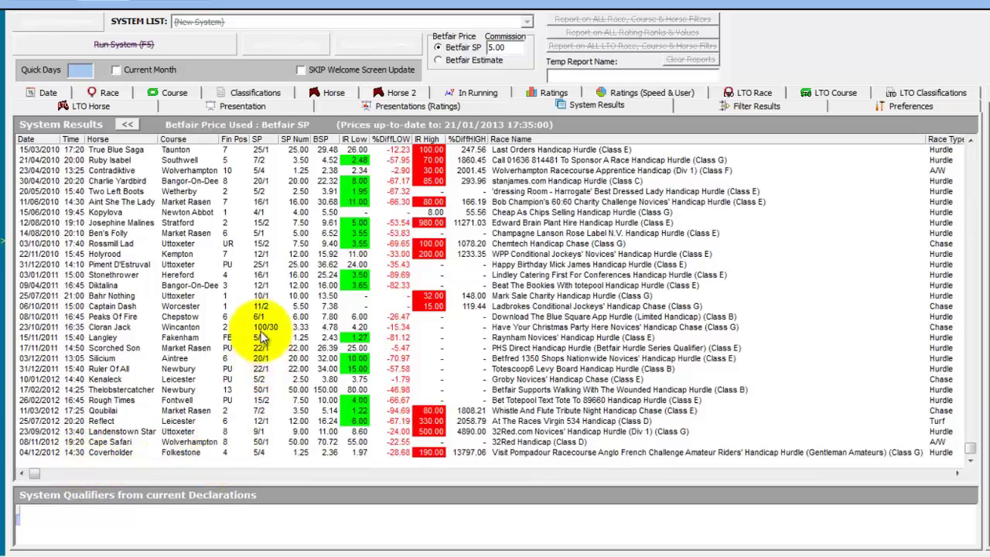
double_click(120, 311)
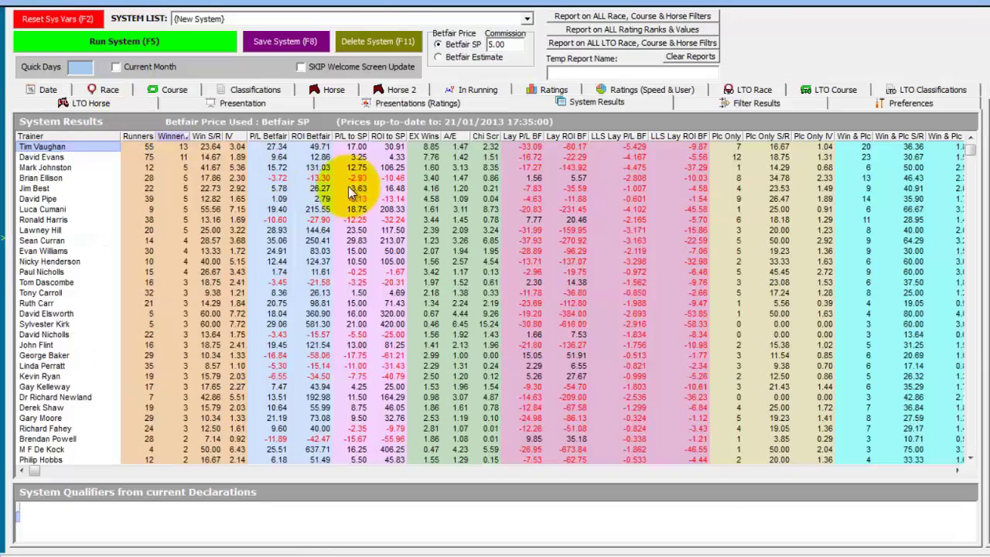
- Set LTO Race to Handicaps Only and today's Race to Non-Handicaps Only, then rerun the system
click(741, 89)
click(160, 177)
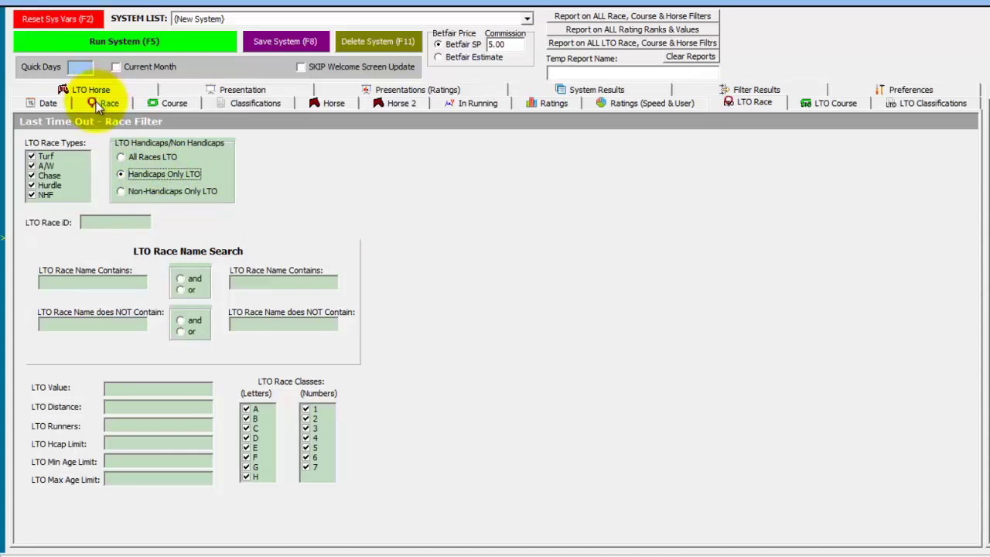
click(96, 103)
click(146, 191)
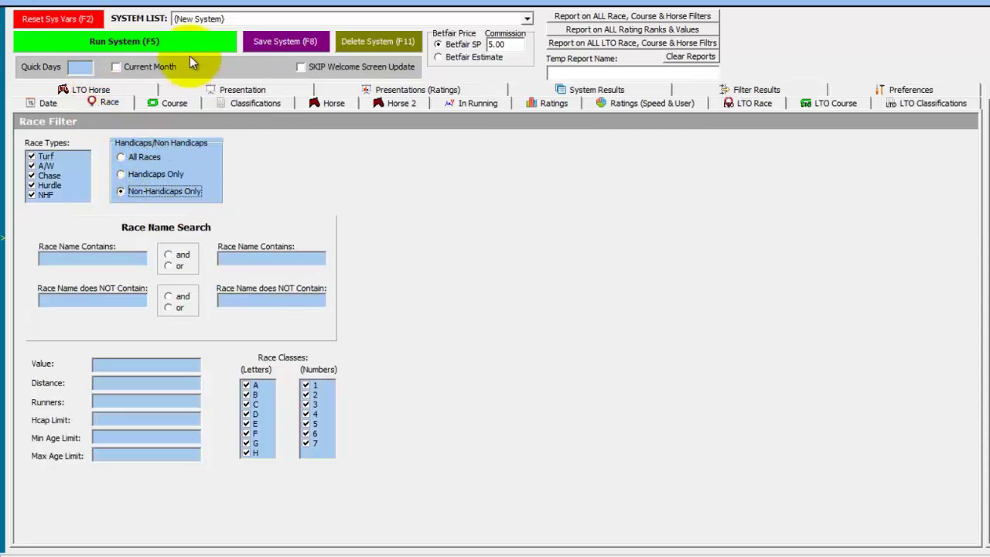
click(175, 42)
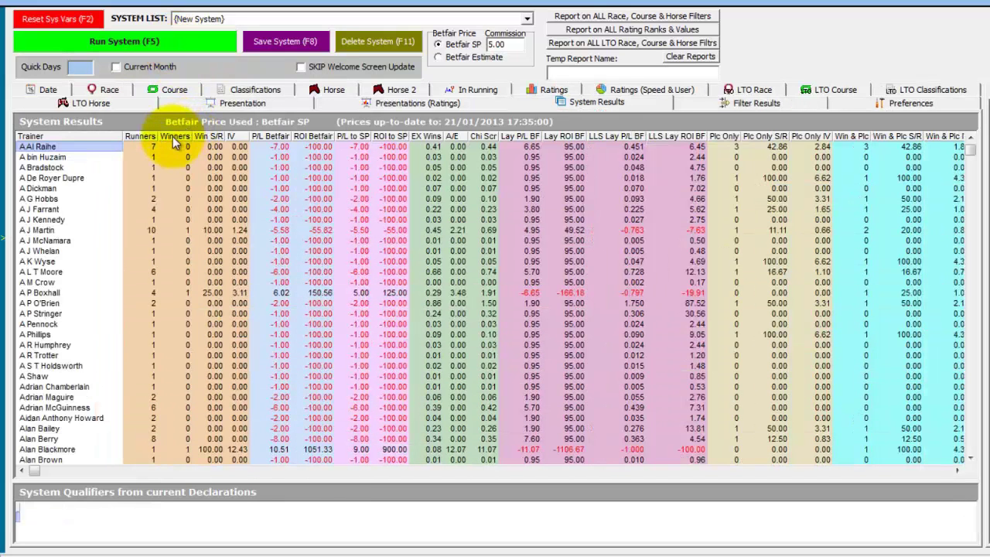
- Sort the rerun trainer results by Winners, descending, topped by 18 winners from 63 runners
click(174, 136)
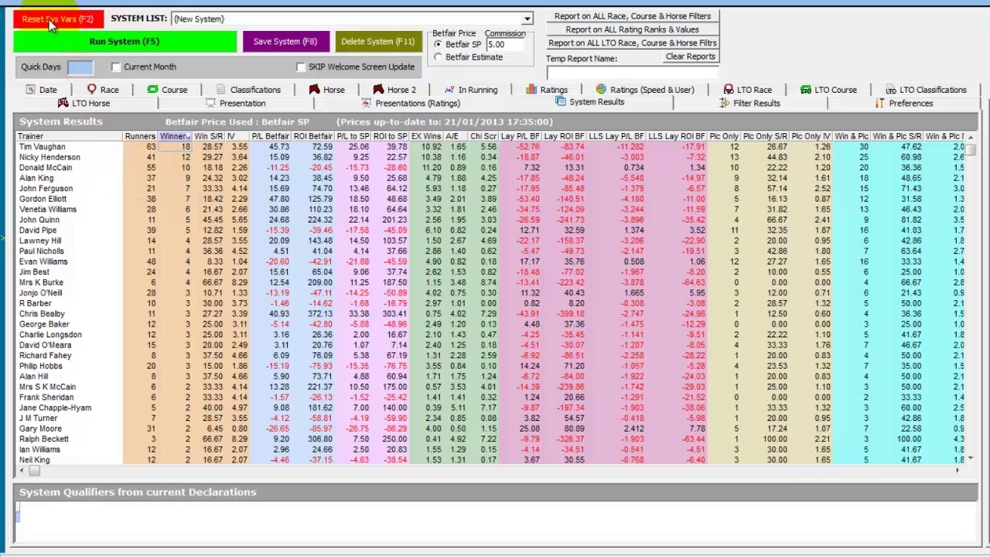
- Set the date look-back to 5 years and break the results down by trainer
click(42, 91)
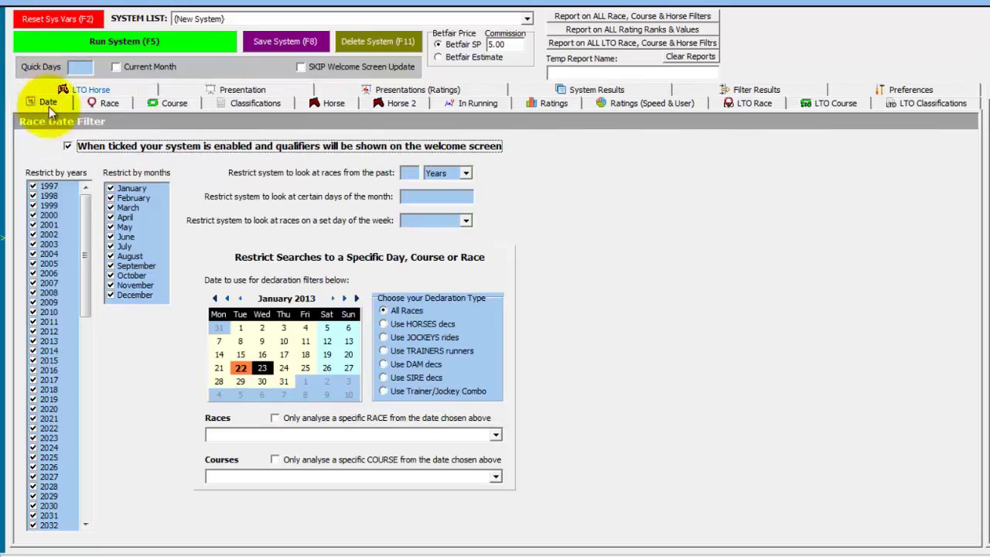
click(406, 172)
key(BackSpace)
text(5)
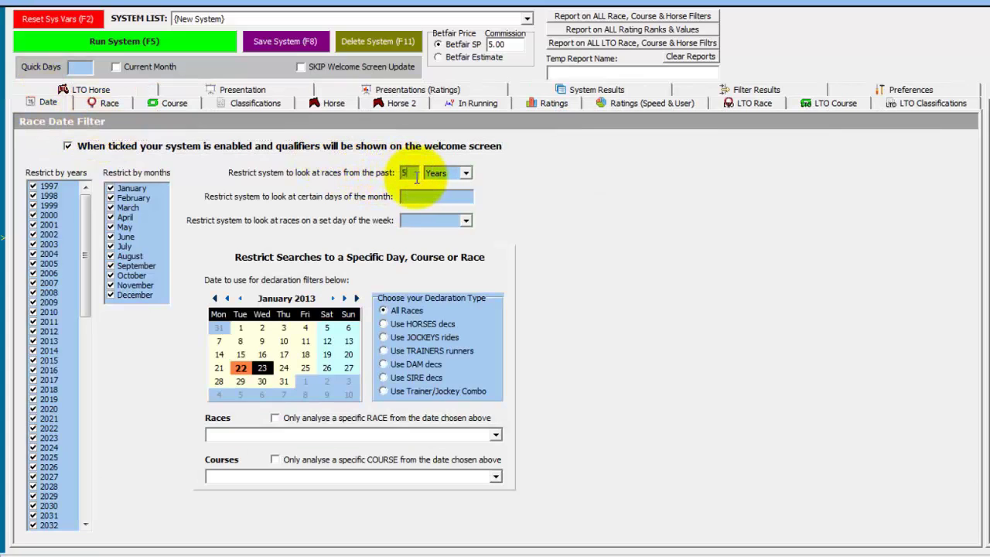
click(249, 90)
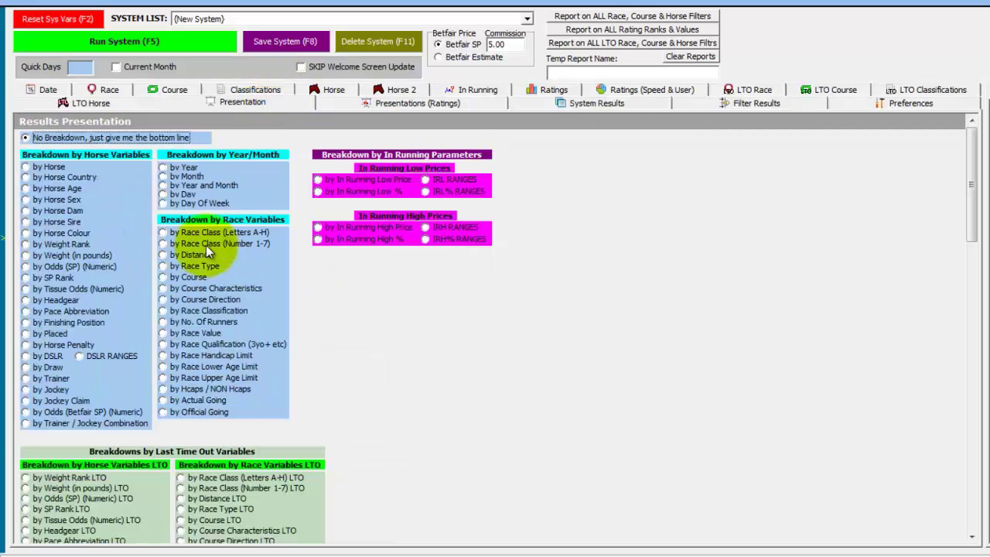
click(43, 378)
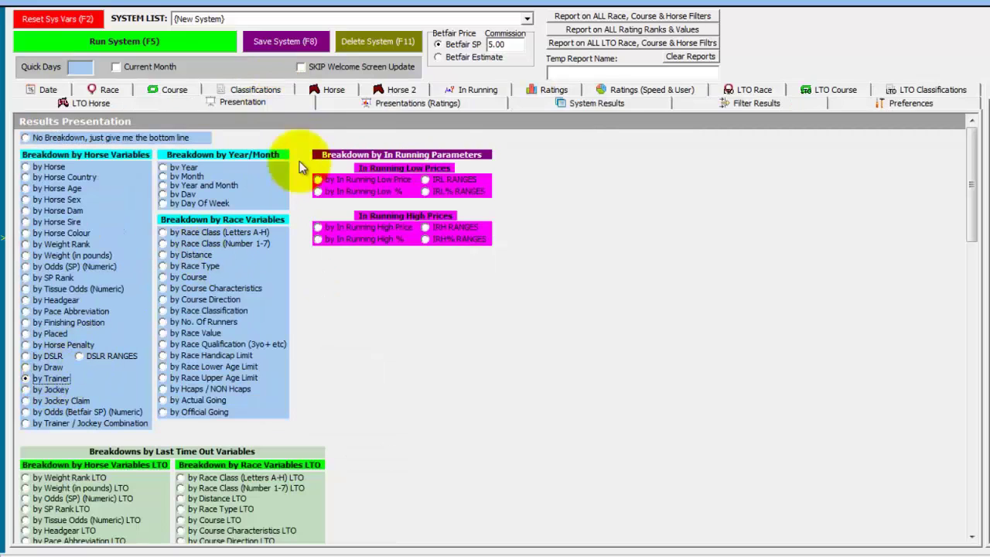
- Require a first run for a new trainer and untick Chase, Hurdle and NHF last-time-out races
click(402, 91)
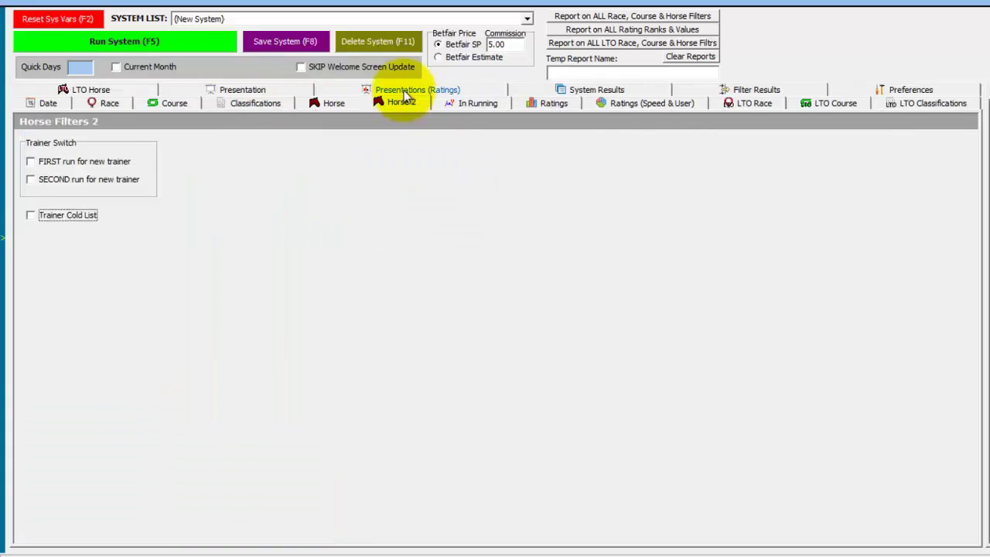
click(100, 164)
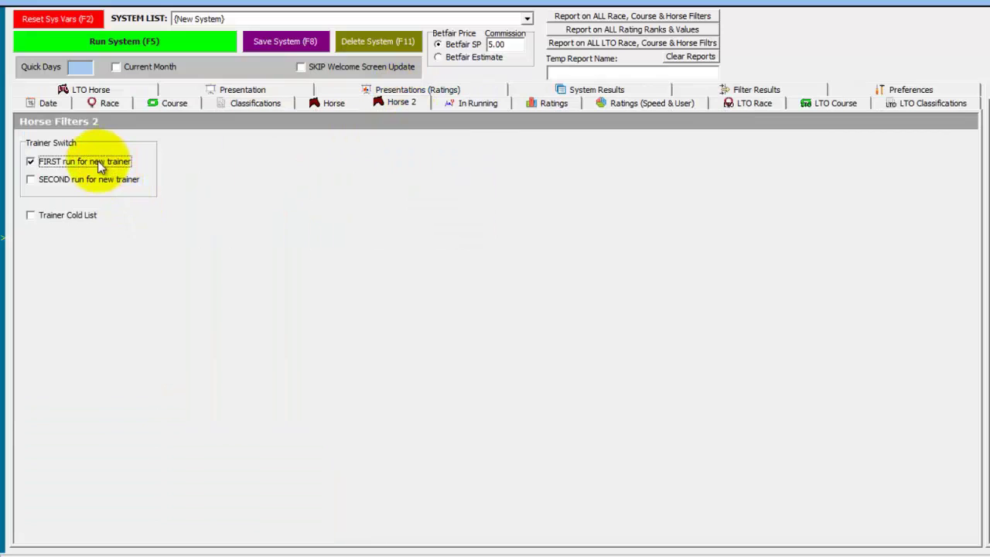
click(751, 102)
click(32, 175)
click(32, 185)
click(32, 194)
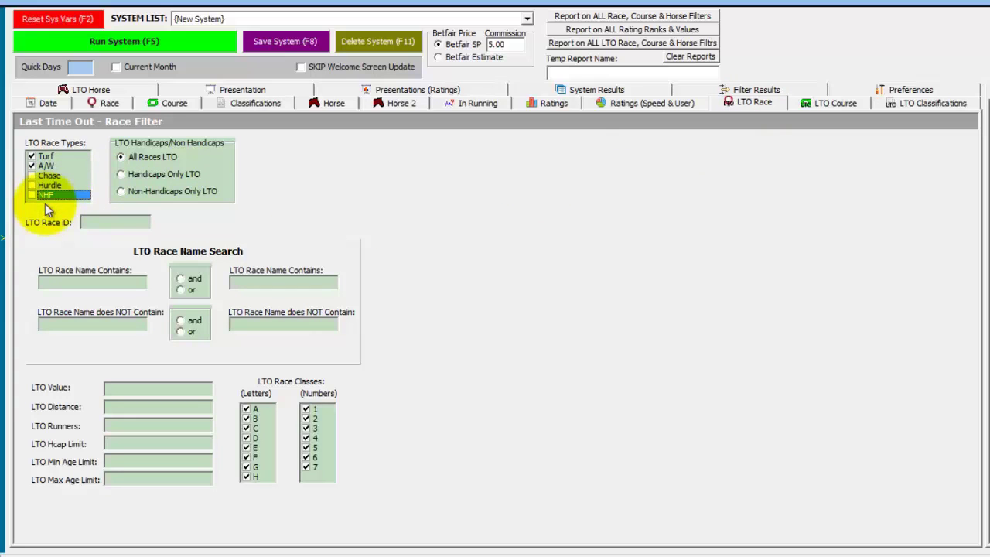
- Exclude Turf and A/W races, rerun the system, and rank trainers by winners (15 from 53)
click(97, 103)
click(32, 157)
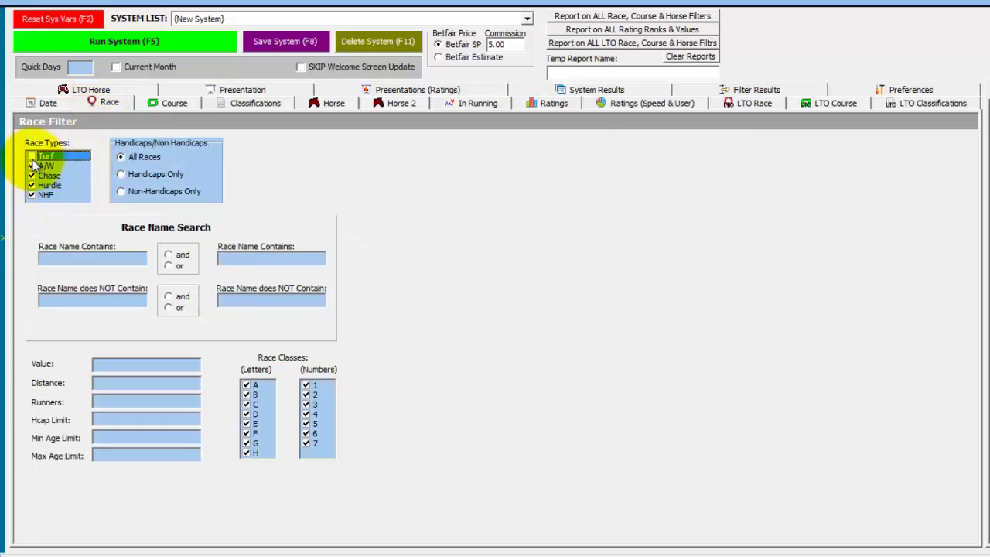
click(32, 165)
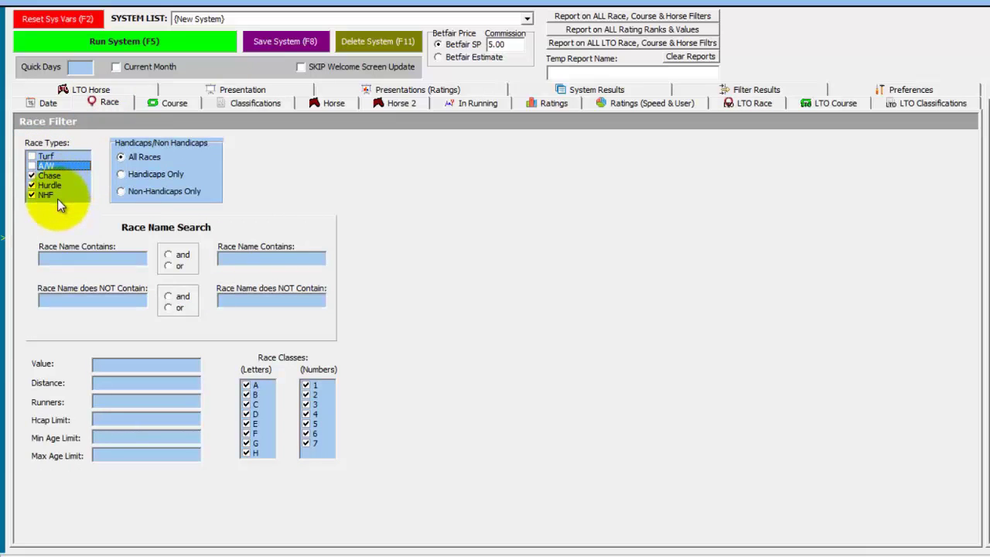
click(156, 42)
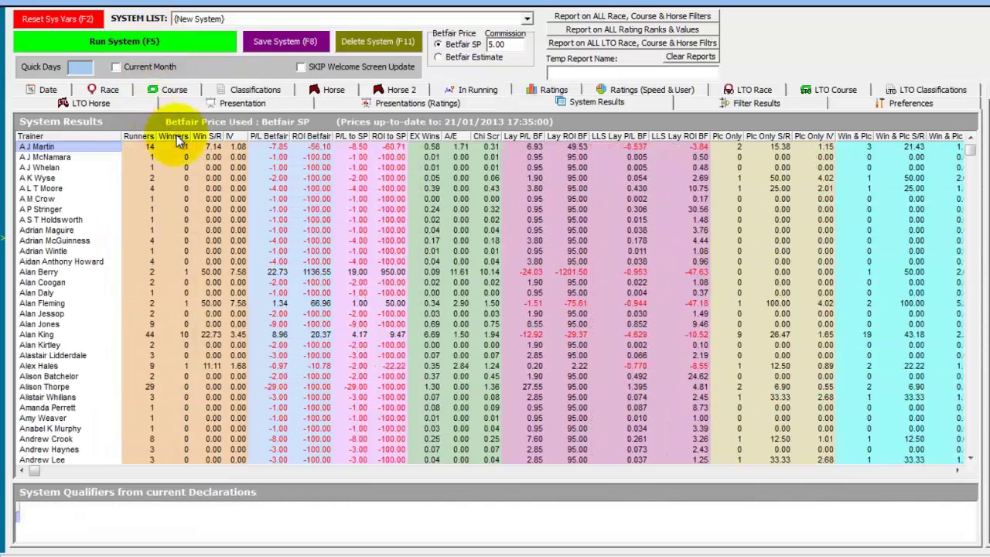
click(176, 137)
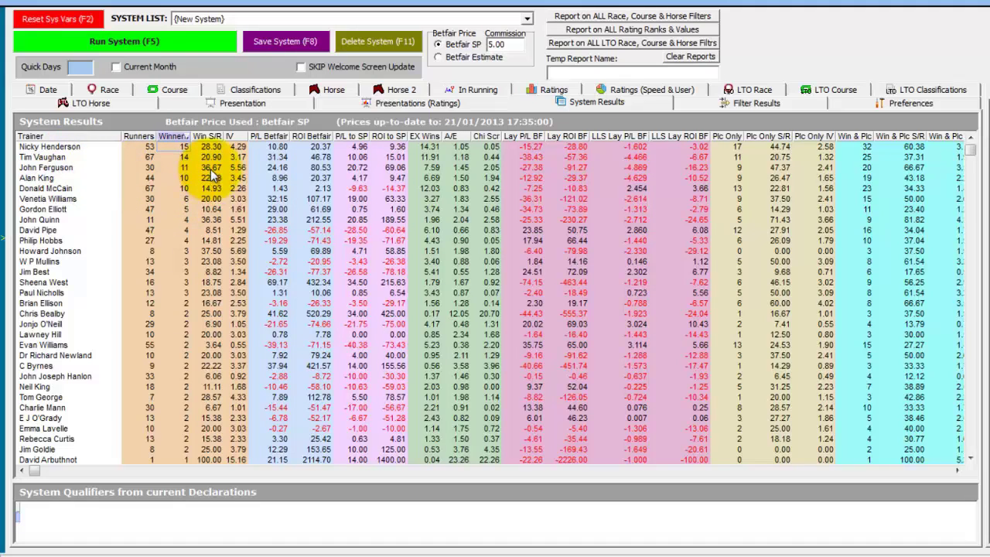
- List the third-ranked trainer's qualifying races and open Whispering Gallery's form table
double_click(53, 169)
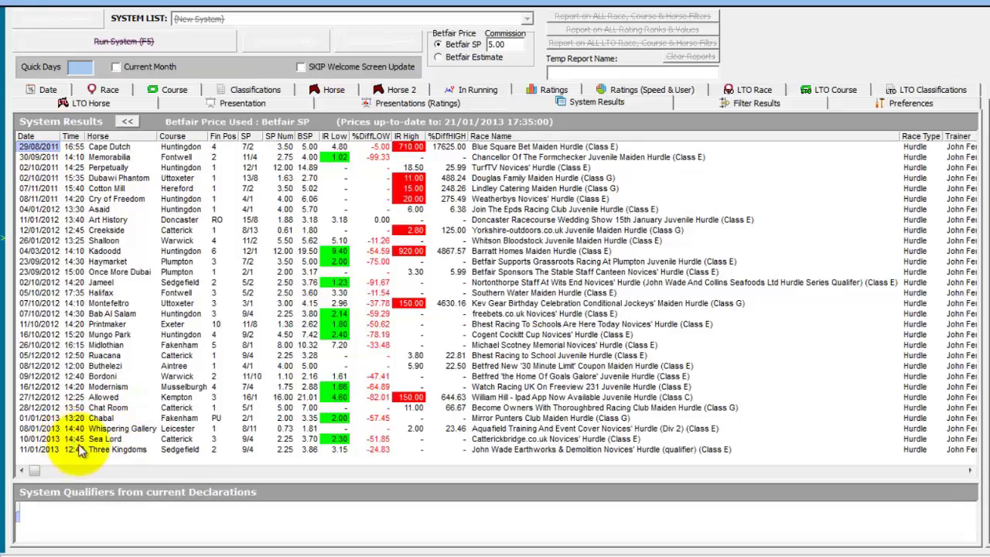
click(130, 429)
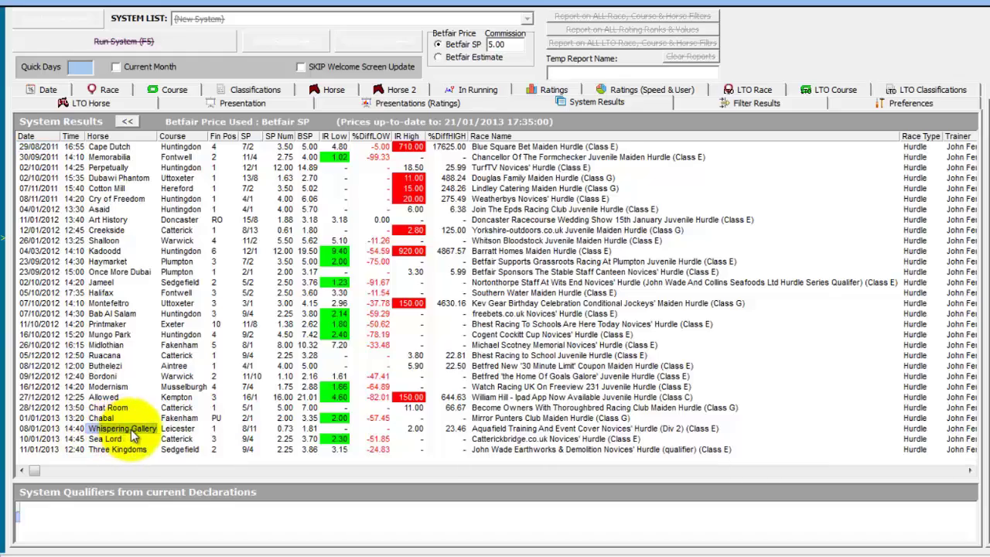
right_click(133, 435)
click(236, 435)
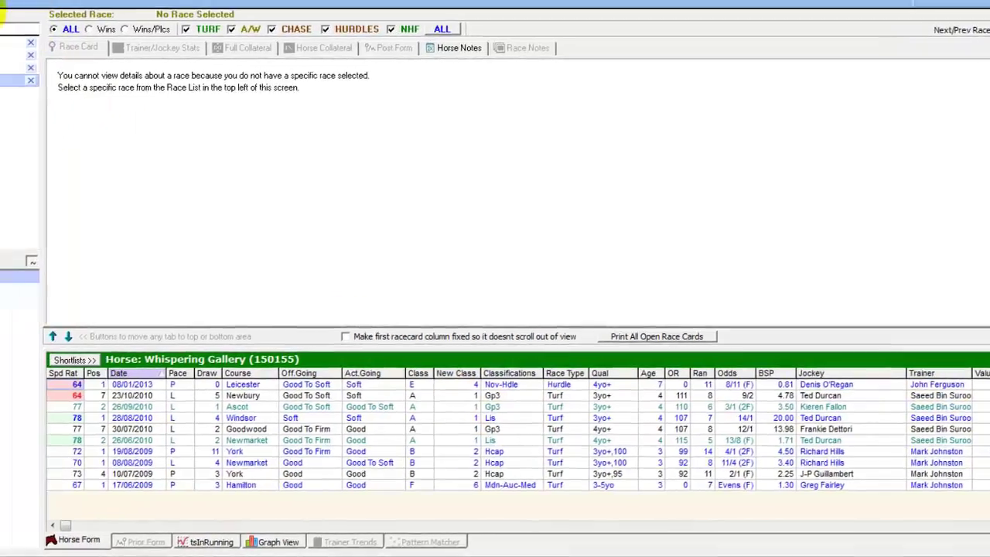
- Return from Whispering Gallery's form to the System Builder's Horse Filters 2 page
click(23, 9)
click(128, 124)
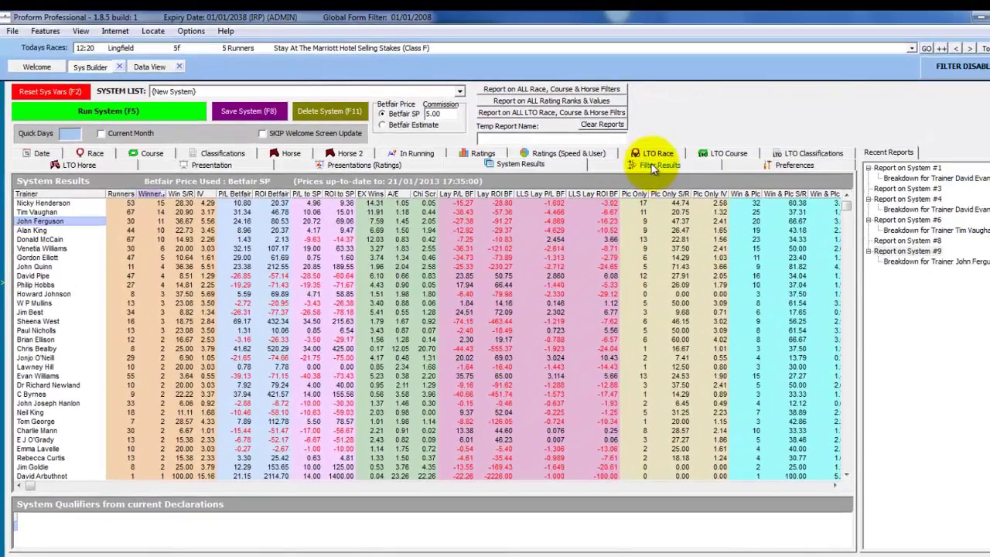
click(349, 154)
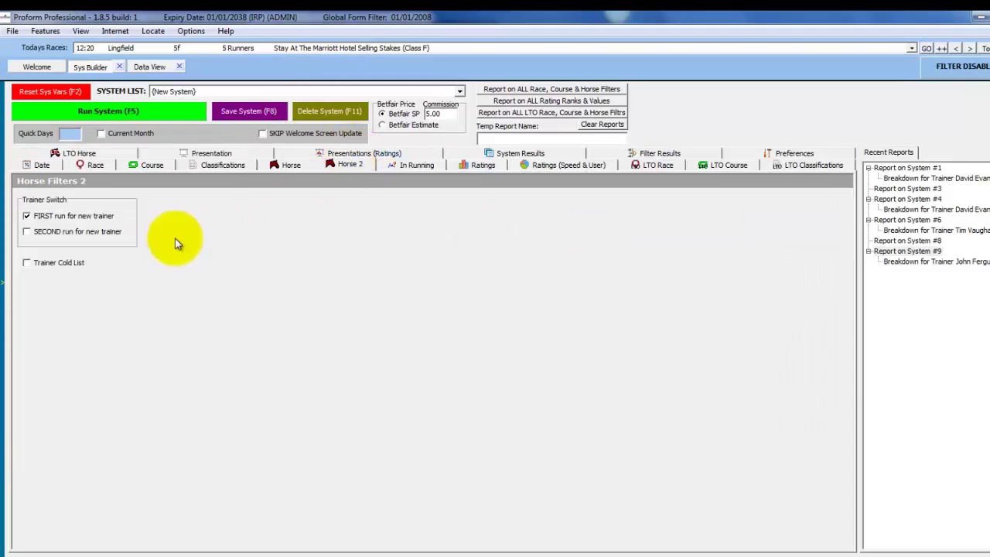